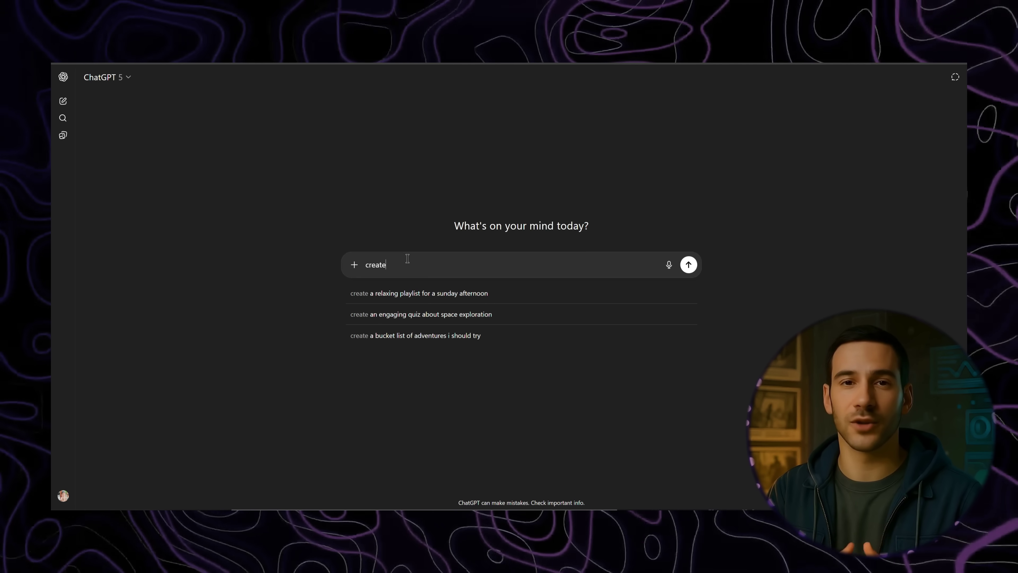
Step: Prompt Copilot for a wide, realistic image of a young woman laughing in sunlight and enlarge the result
type("wide image \"")
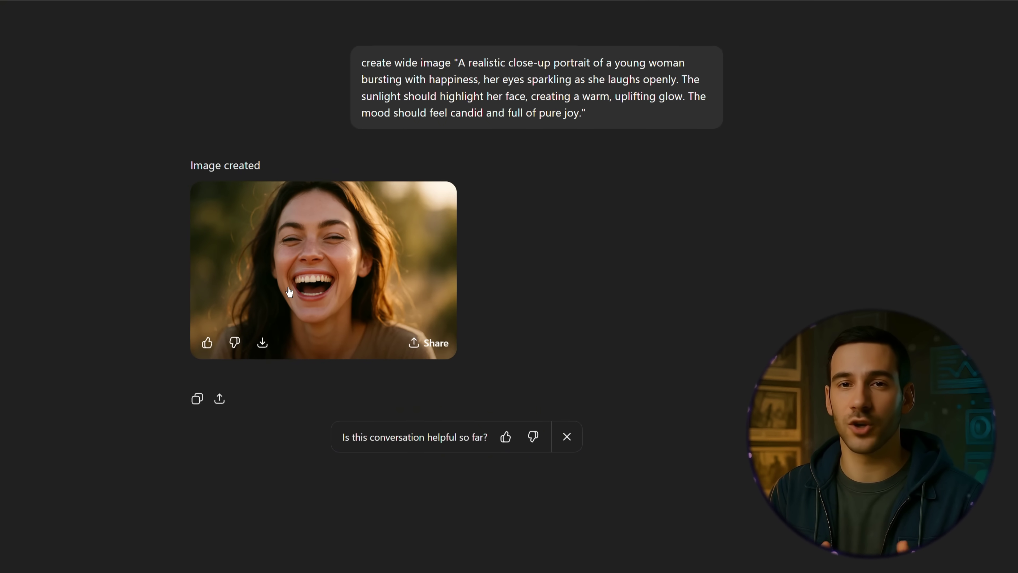
left_click(290, 295)
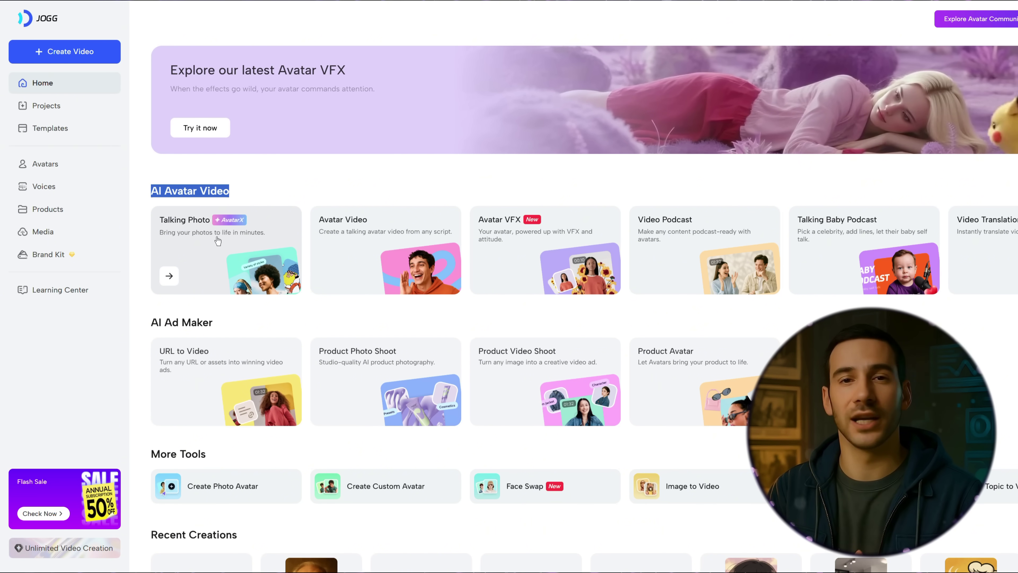
Step: Start a Talking Photo project on the AvatarX model and upload the bearded man in a hat portrait
left_click(218, 241)
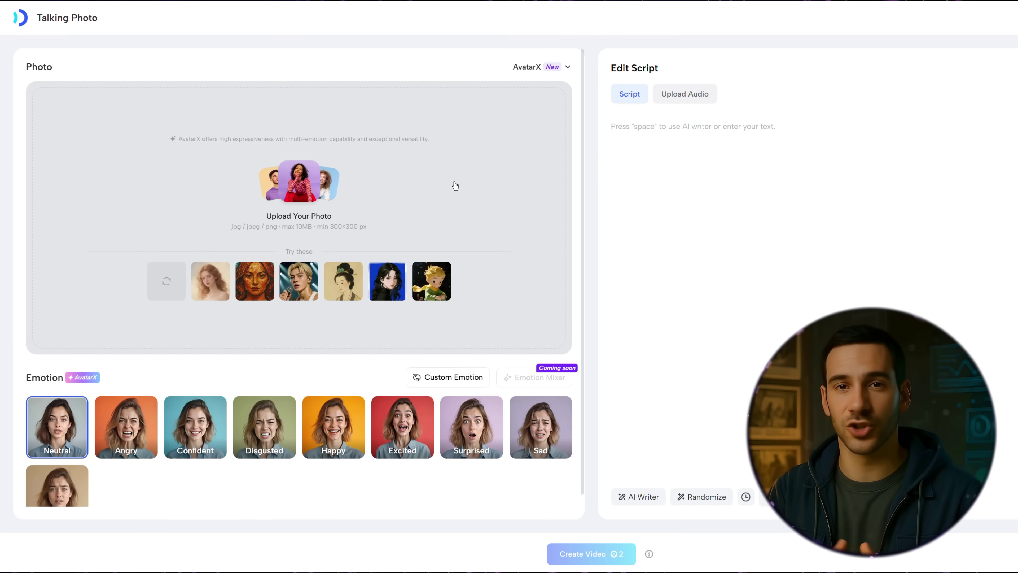
left_click(540, 73)
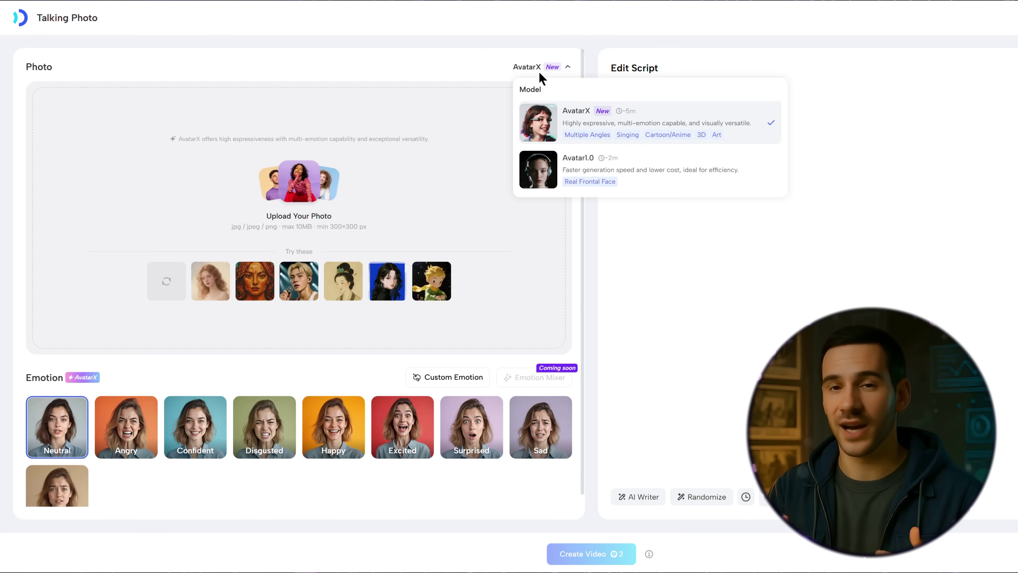
left_click(581, 125)
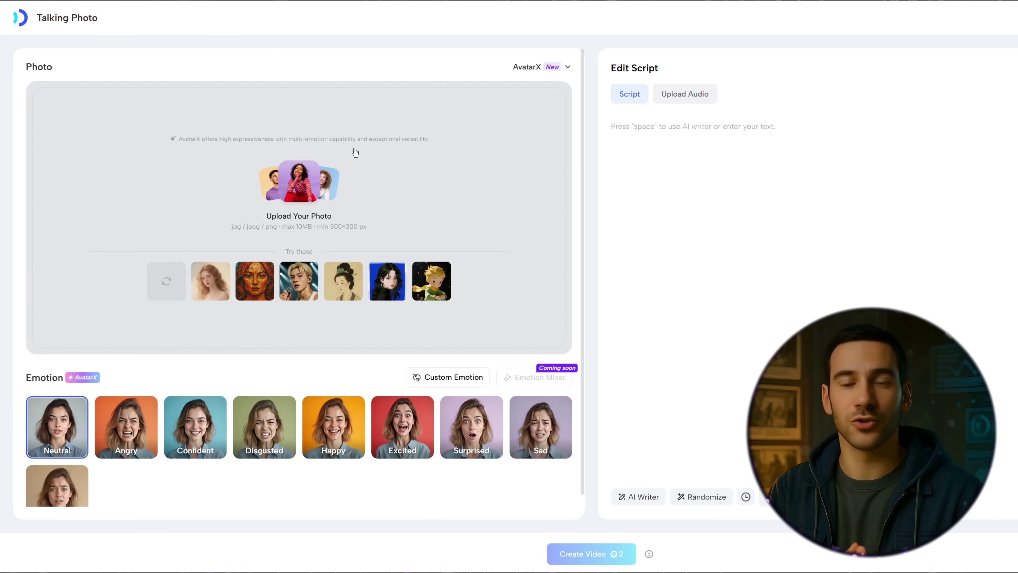
left_click(310, 194)
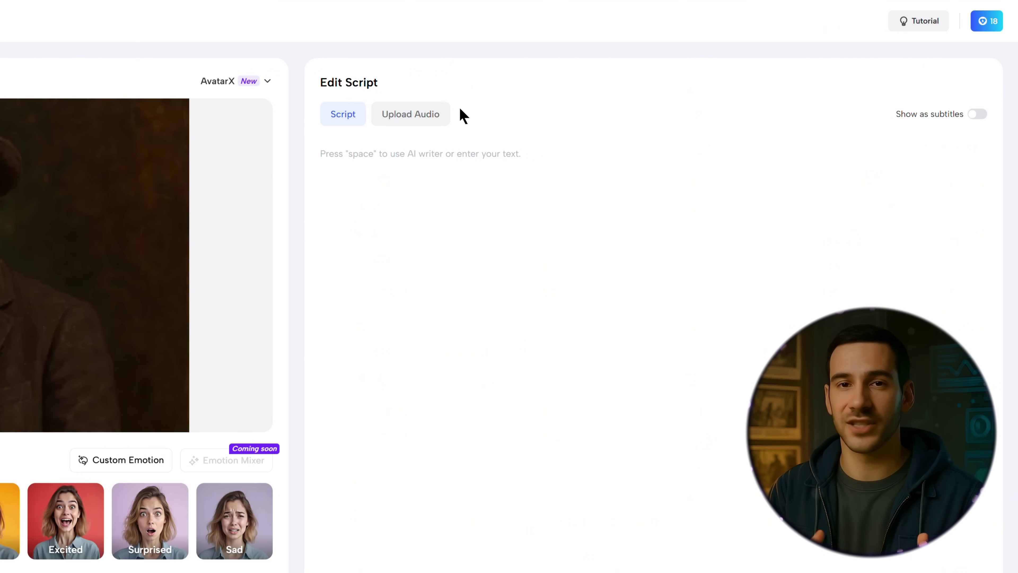
Step: Type 'type any script' as a placeholder, check the Upload Audio option, then return to Script
left_click(393, 157)
type("type any script")
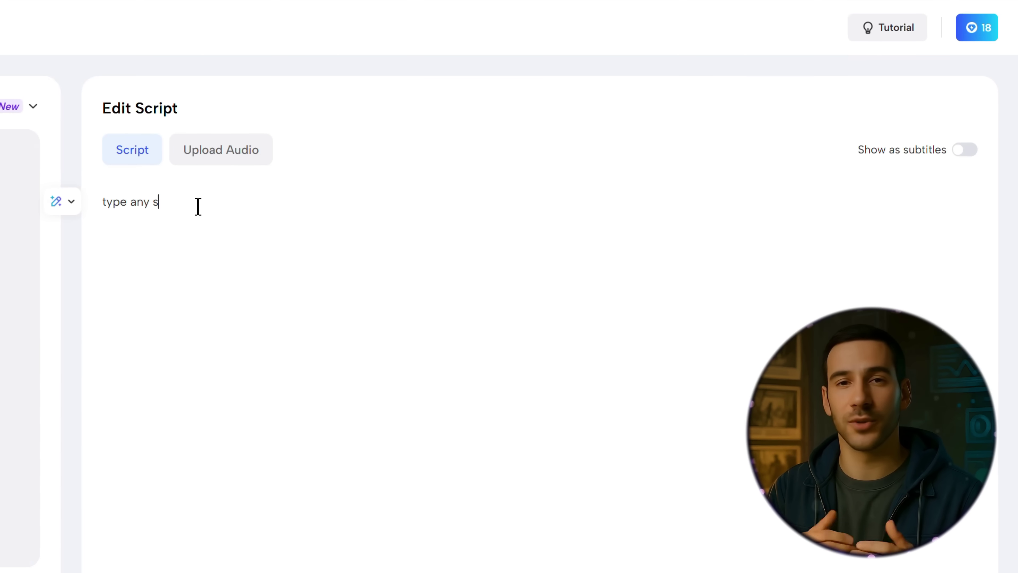
triple_click(177, 212)
left_click(266, 218)
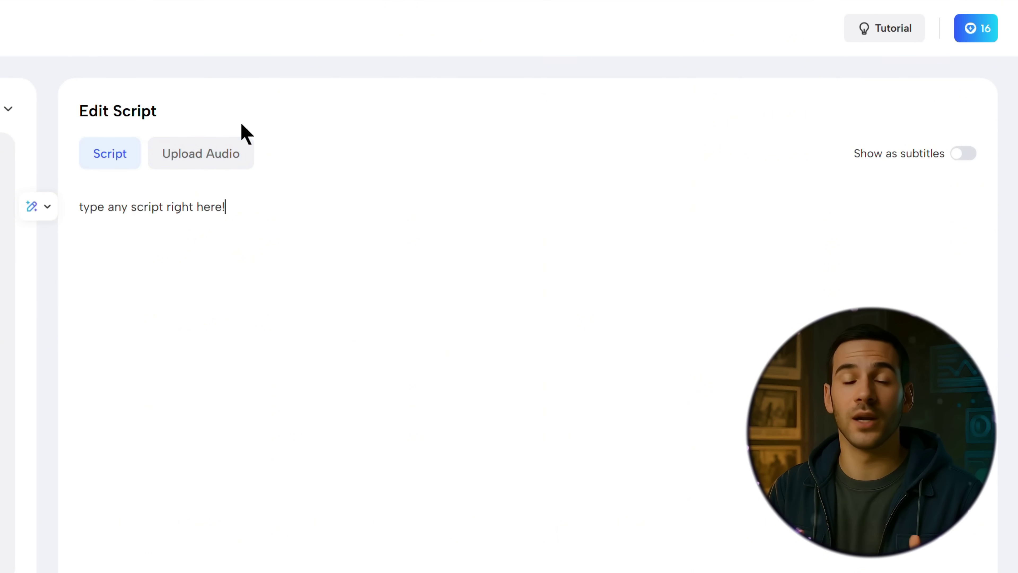
left_click(187, 160)
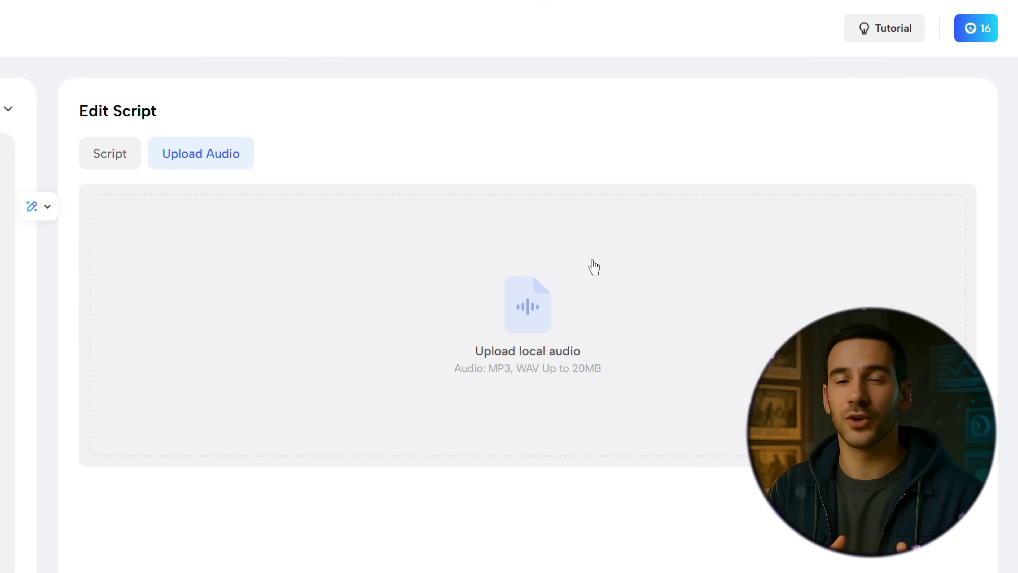
left_click(114, 161)
Step: Replace the script line with the pasted paragraph comparing life to a good cup of tea
triple_click(332, 211)
type("You know, life is a lot like a good cup of tea—it takes time to steep, but oh, how wonderful it tastes when you’re patient. So, don’t rush… enjoy every sip")
left_click_drag(86, 207, 425, 202)
left_click(612, 449)
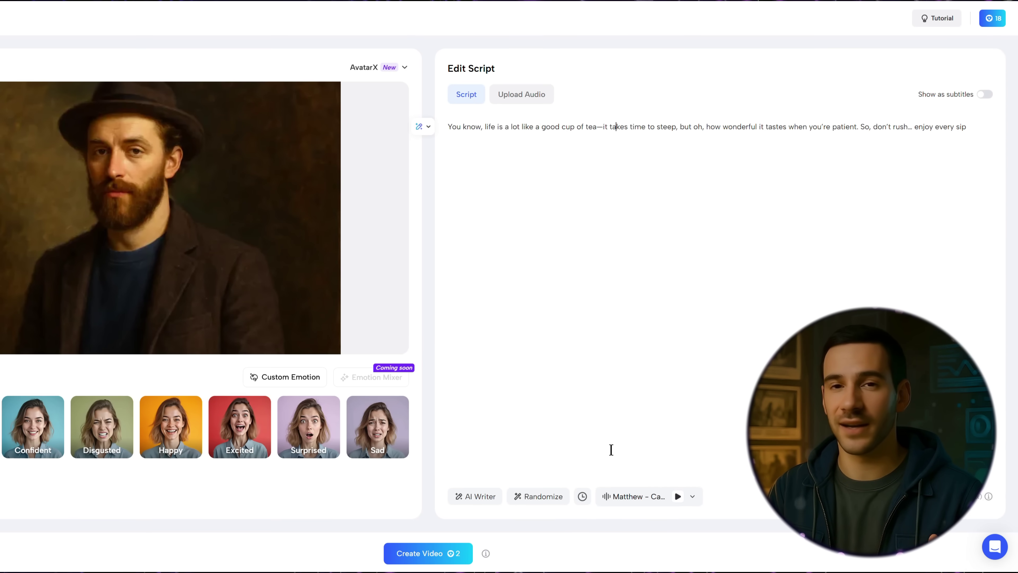
left_click(619, 504)
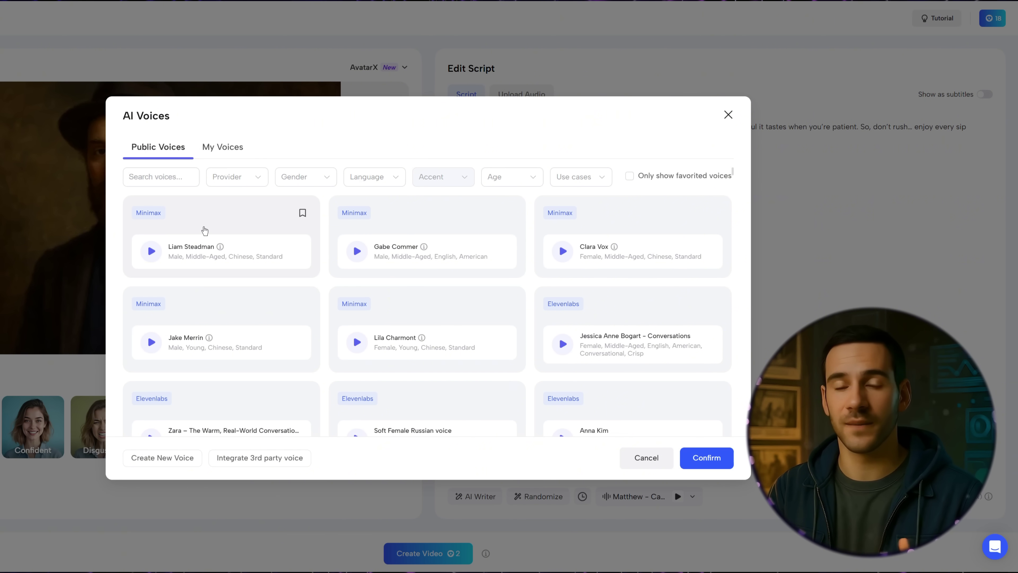
Step: Filter AI voices to Elevenlabs, Male, English, American, Young and Conversational
left_click(235, 178)
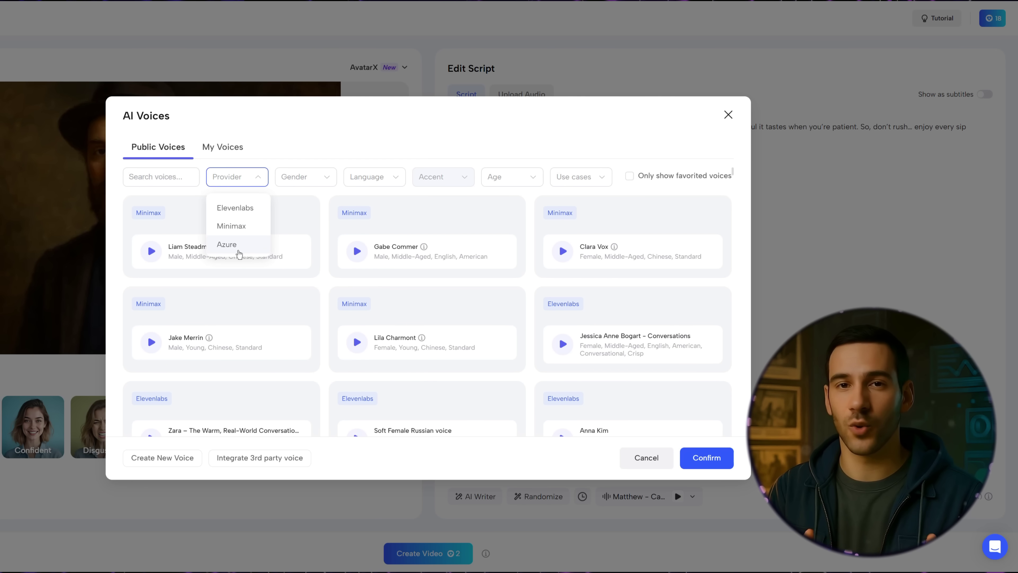
left_click(240, 209)
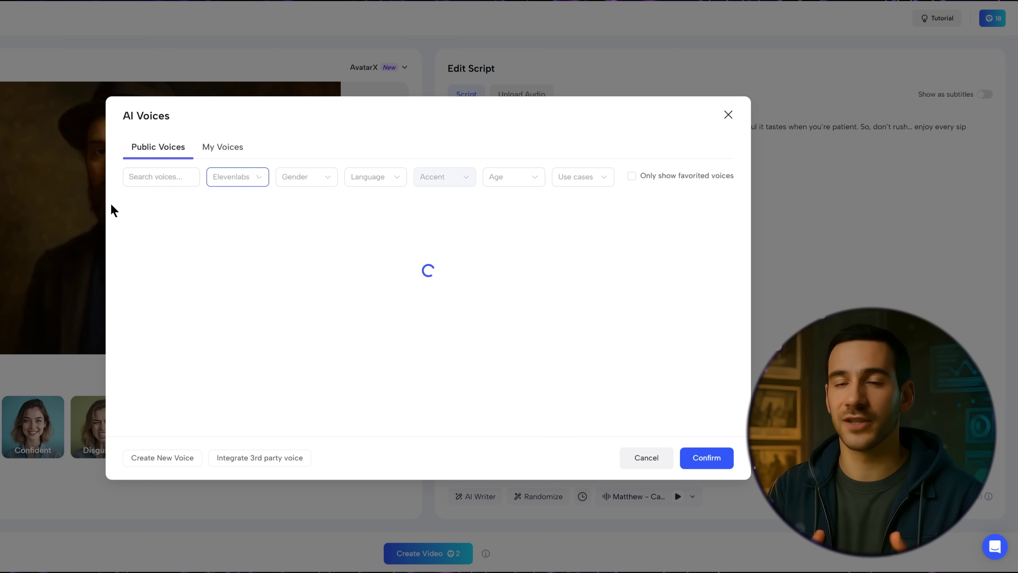
left_click(294, 183)
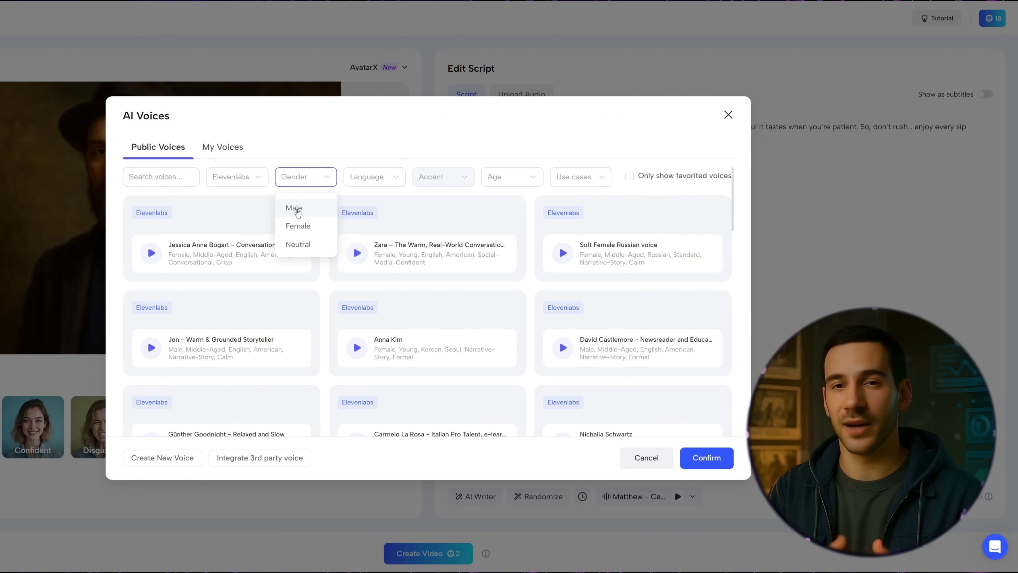
left_click(299, 209)
left_click(384, 181)
left_click(366, 225)
left_click(423, 182)
left_click(452, 208)
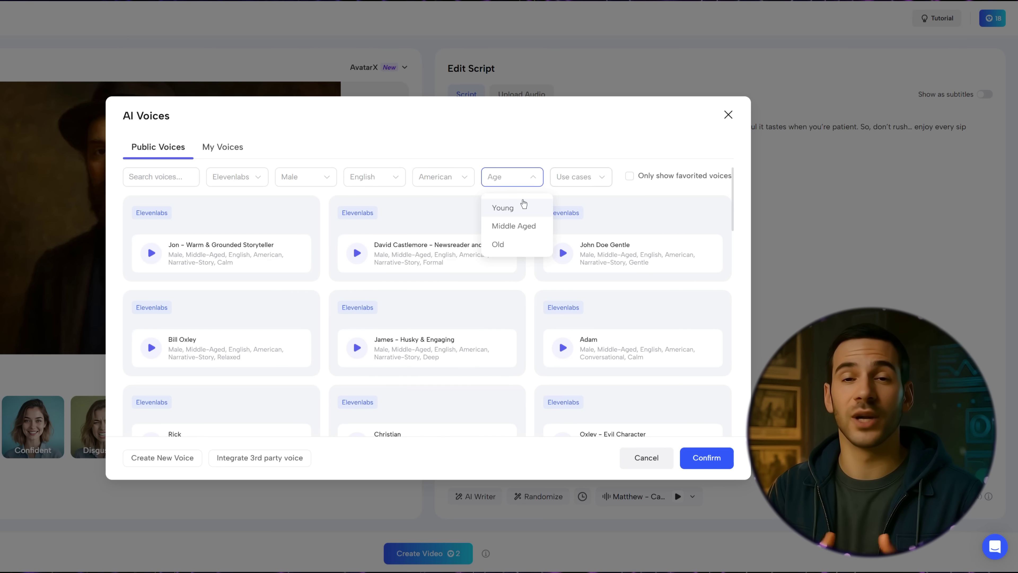
left_click(528, 205)
left_click(581, 176)
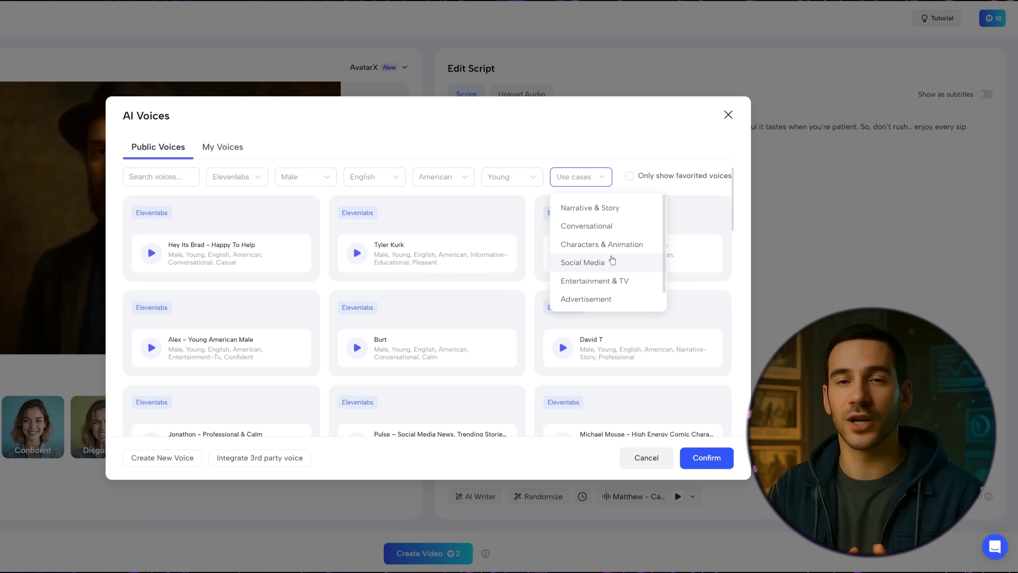
left_click(596, 227)
Step: Choose the Lucas voice from the filtered list and confirm it for narration
scroll(461, 313, "down", 3)
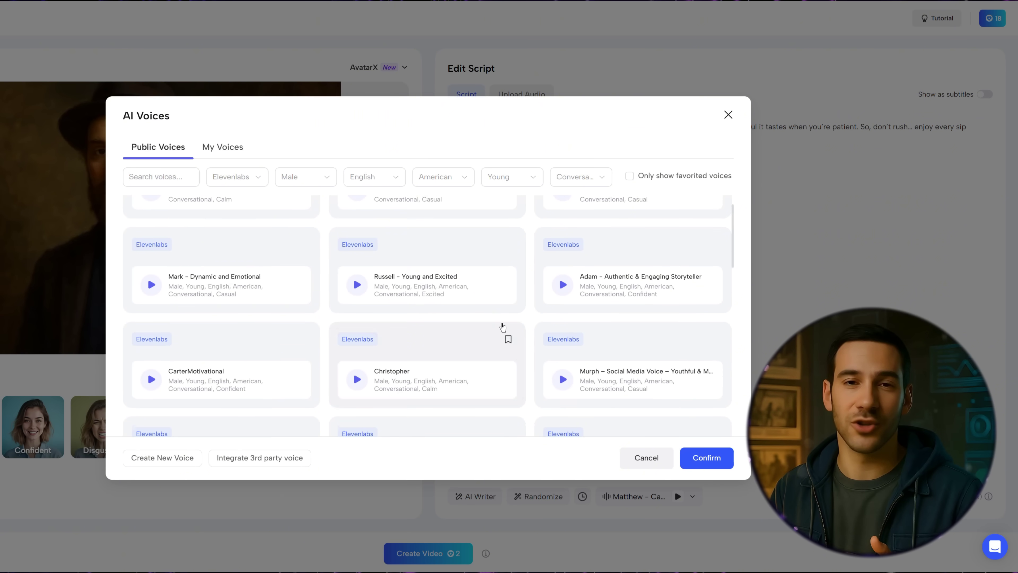
scroll(417, 351, "down", 5)
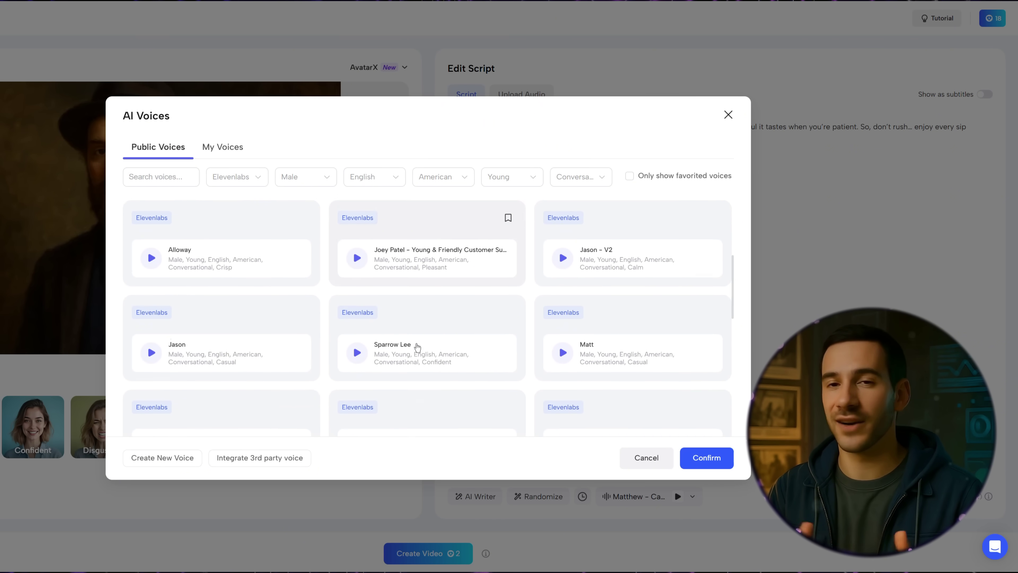
scroll(397, 287, "down", 4)
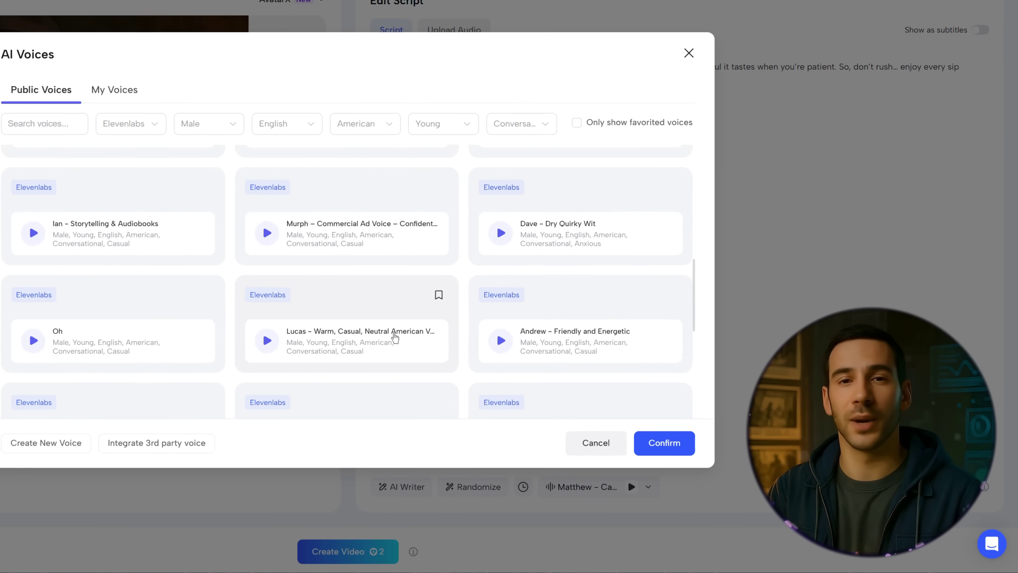
left_click(395, 337)
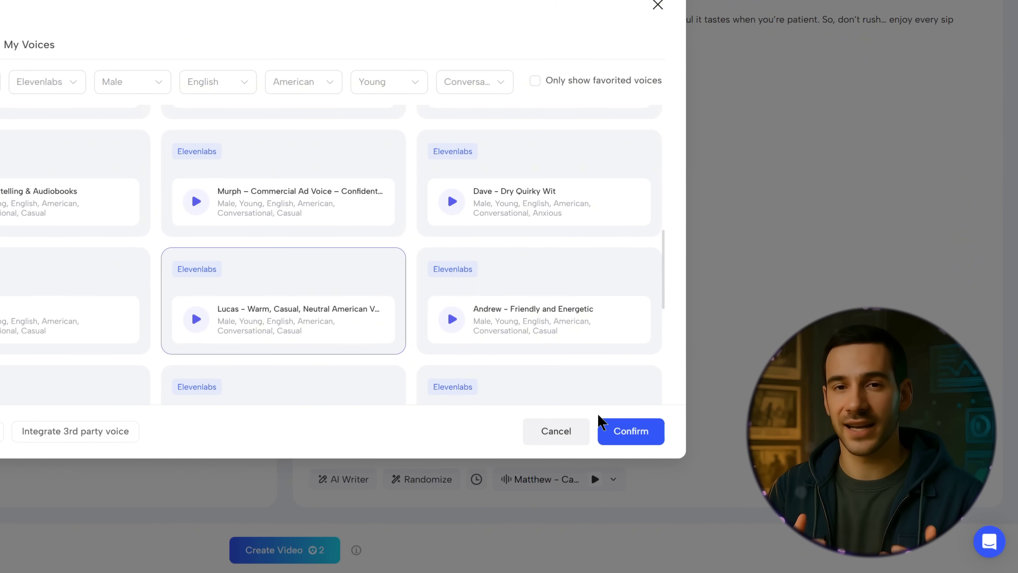
left_click(664, 443)
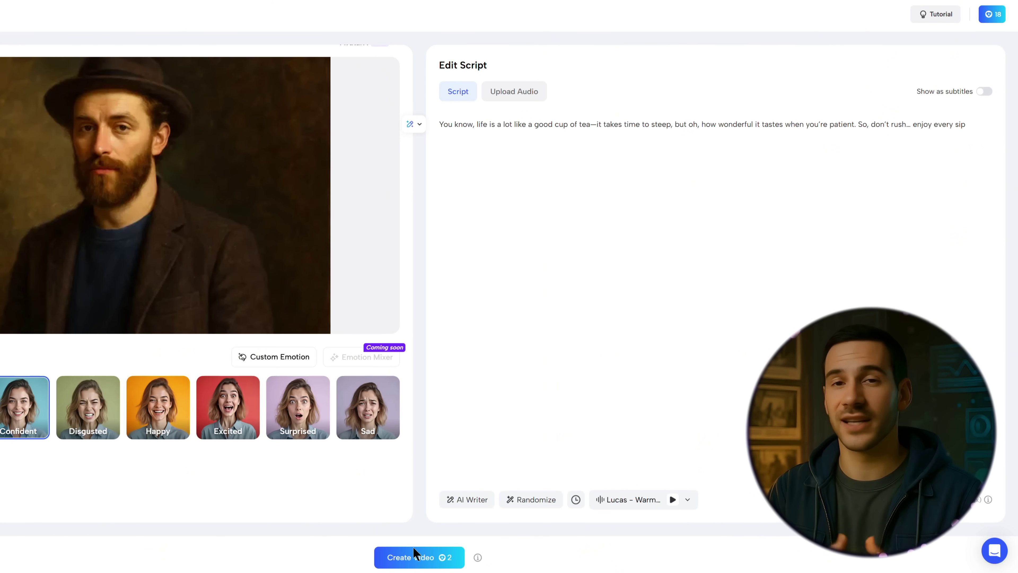
Step: Render the bearded-man talking photo video and open the finished video from Projects
left_click(403, 559)
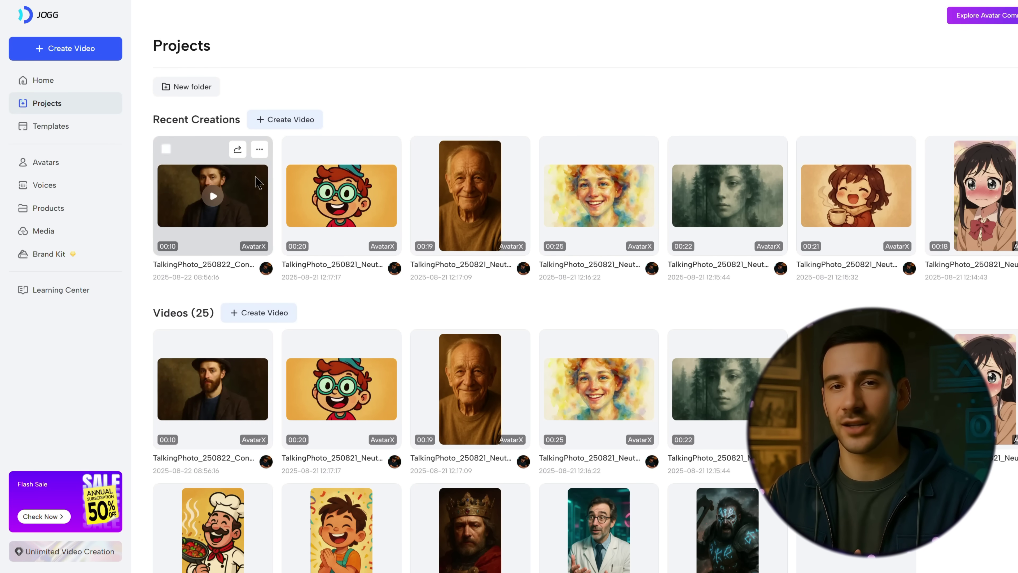
left_click(212, 196)
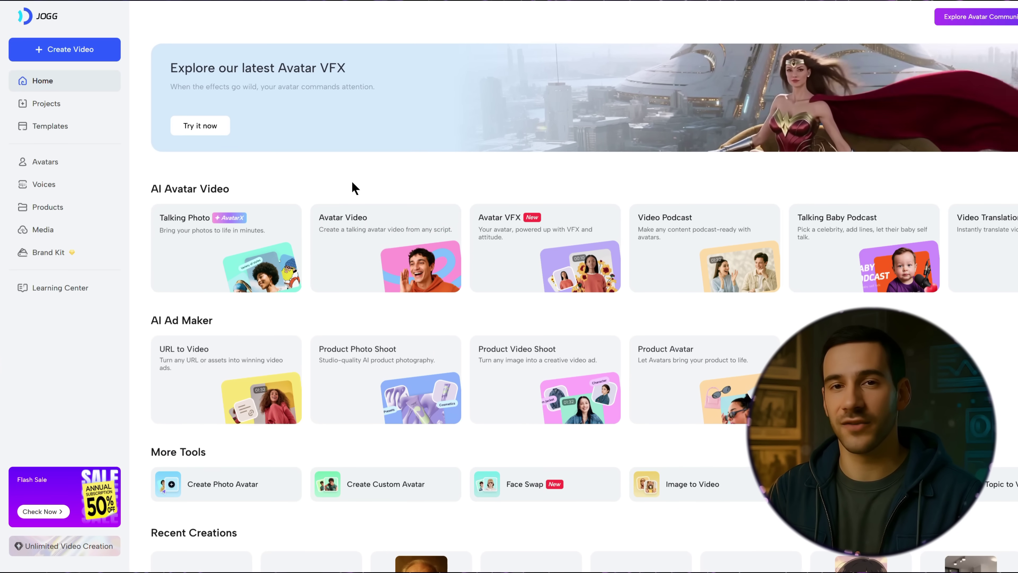
Step: Start an Avatar Video, browse My Avatars and custom-avatar options, then pick the poolside Giulia avatar
left_click(362, 249)
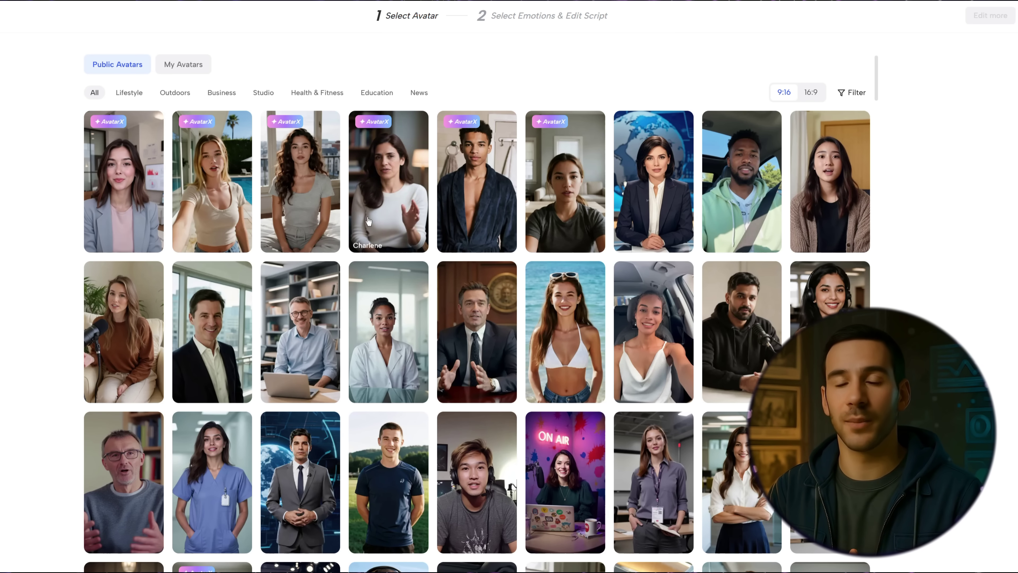
left_click(121, 319)
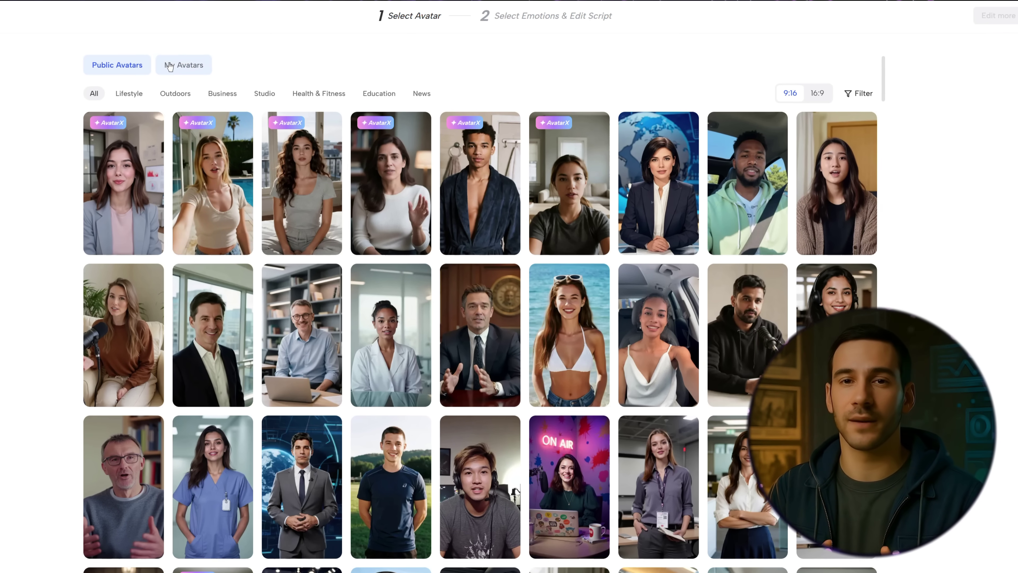
left_click(183, 65)
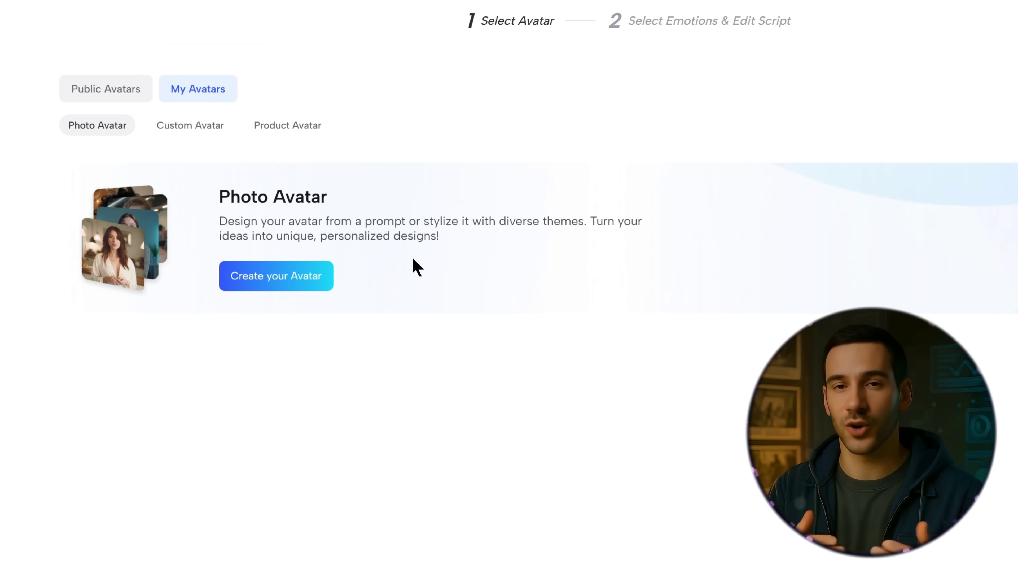
left_click(277, 281)
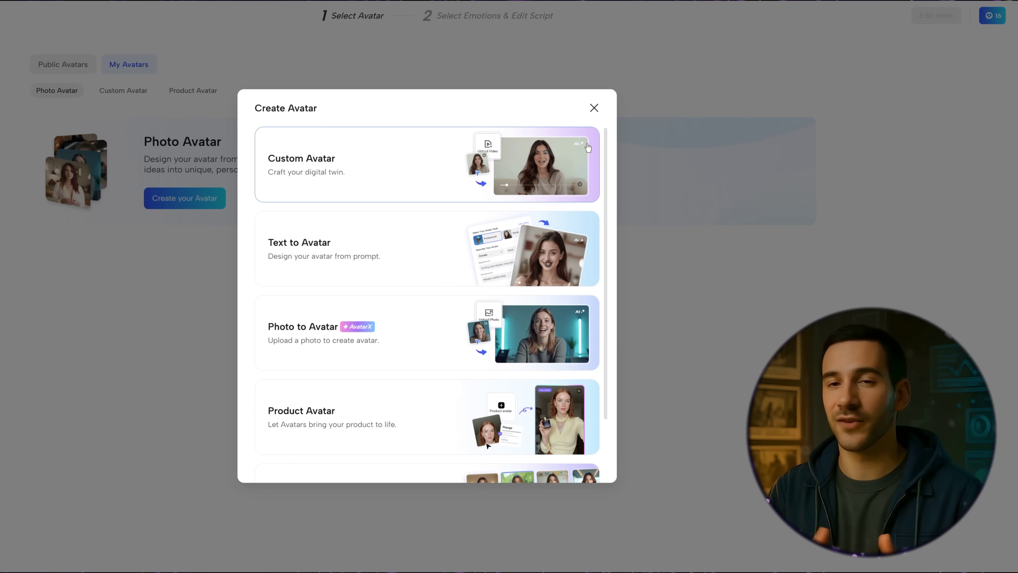
left_click(595, 108)
left_click(47, 65)
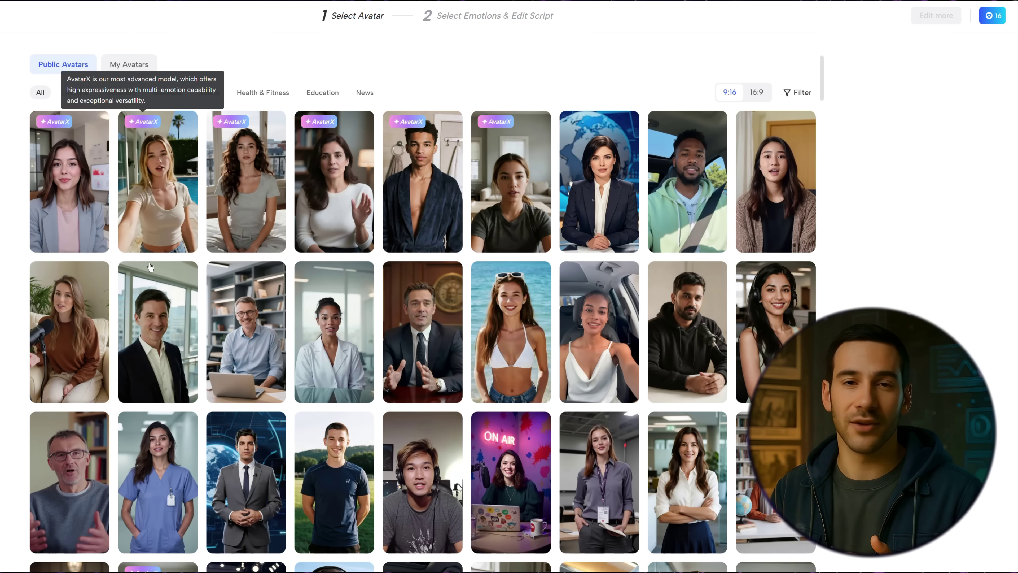
left_click(154, 187)
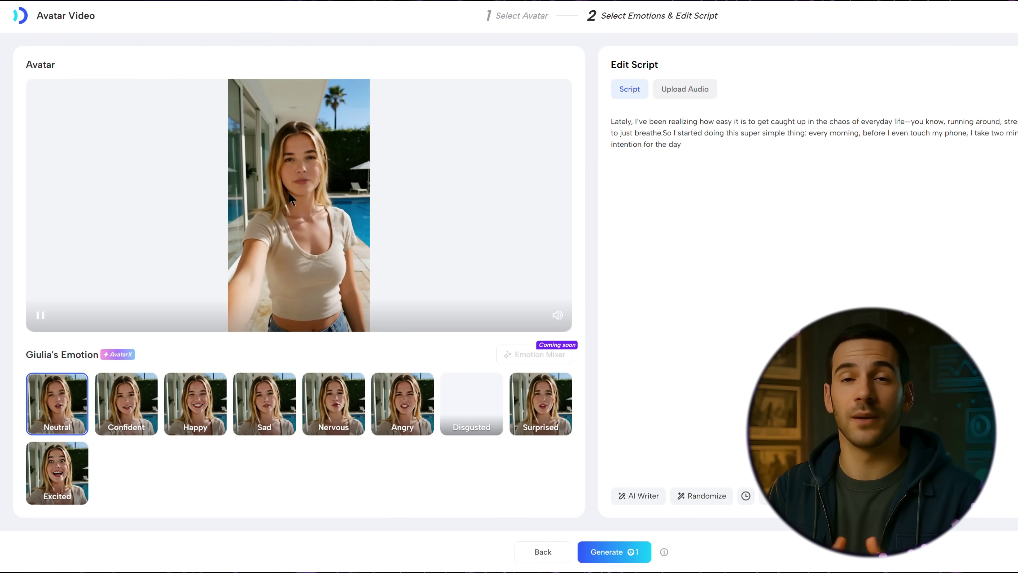
Step: Replace the avatar's existing script with the pasted morning-routine paragraph
left_click(659, 178)
key("ctrl+a")
key("BackSpace")
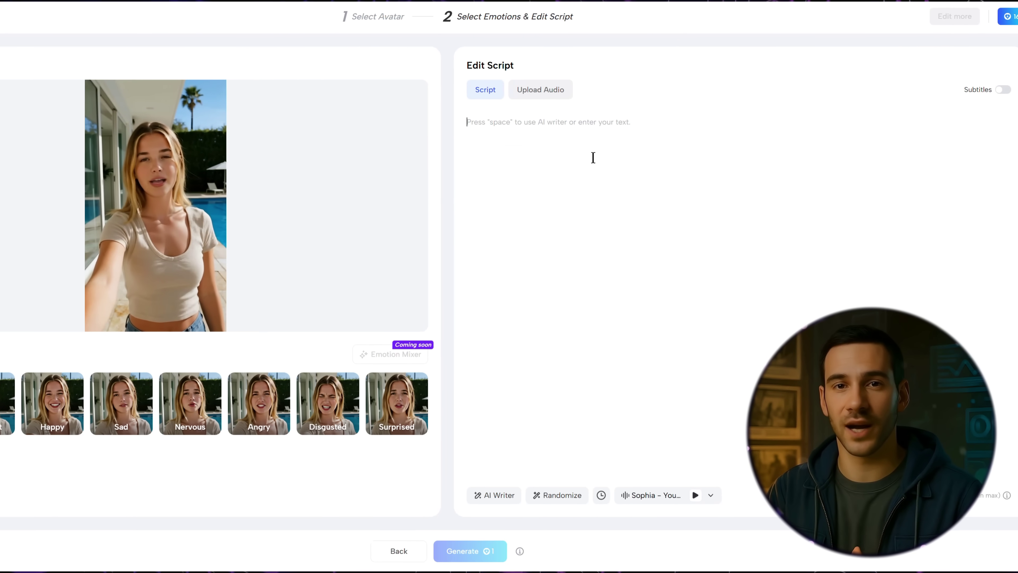
type("Lately, I’ve been realizing how easy it is to get caught up in the chaos of everyday life—you know, running around, stressing over little things, and forgetting to just breathe.So I started doing this super simple thing: every morning, before I even touch my phone, I take two minutes to just sit, stretch, and set one intention for the day")
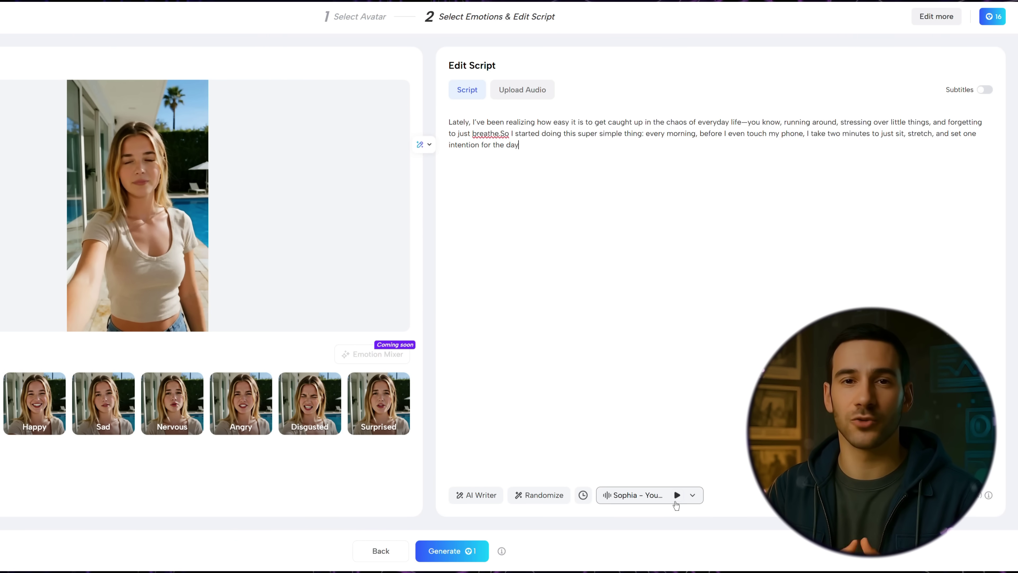
Step: Review the voice list without changing the voice, then generate the avatar video
left_click(692, 496)
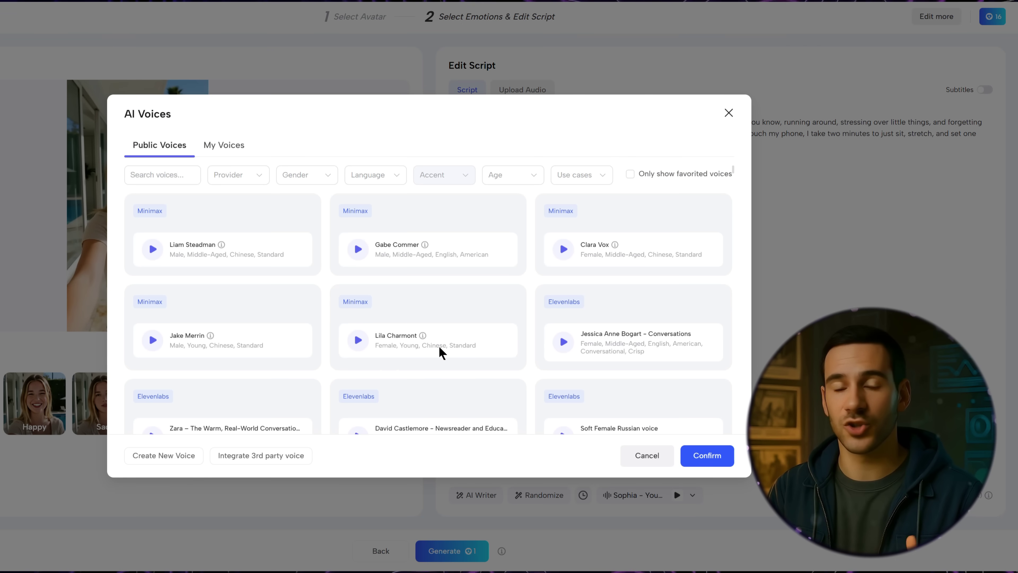
scroll(535, 268, "down", 7)
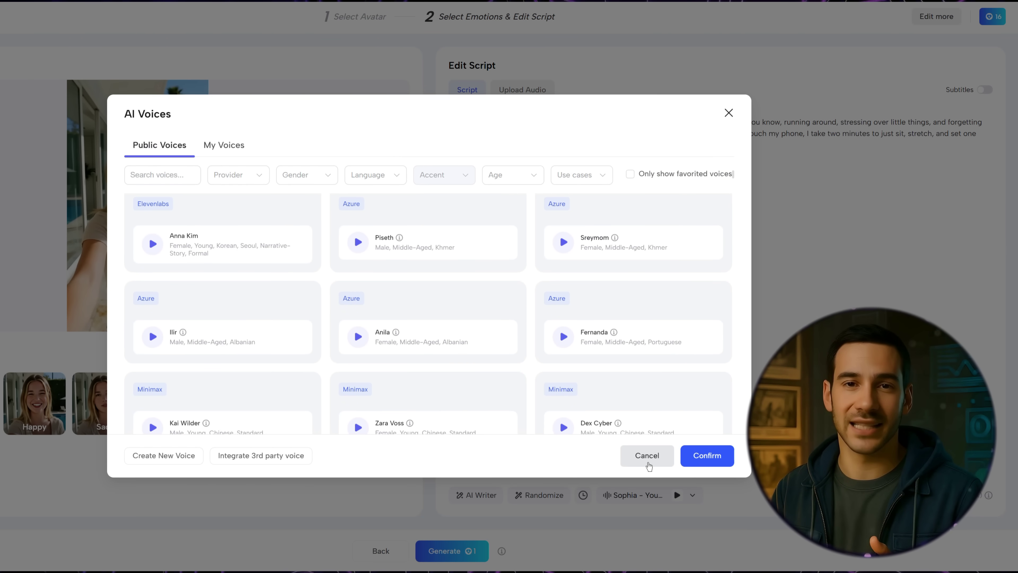
left_click(826, 456)
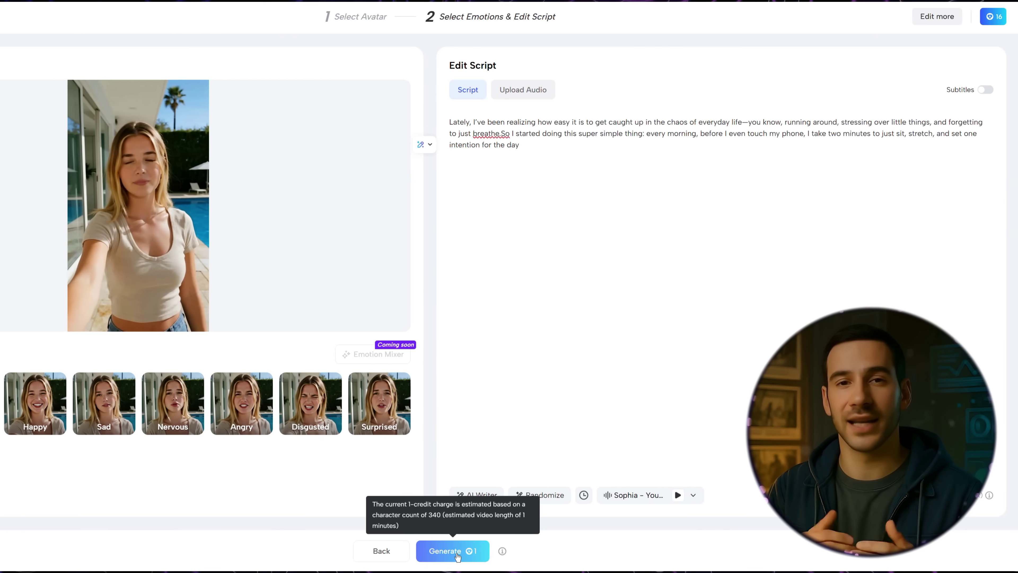
left_click(483, 553)
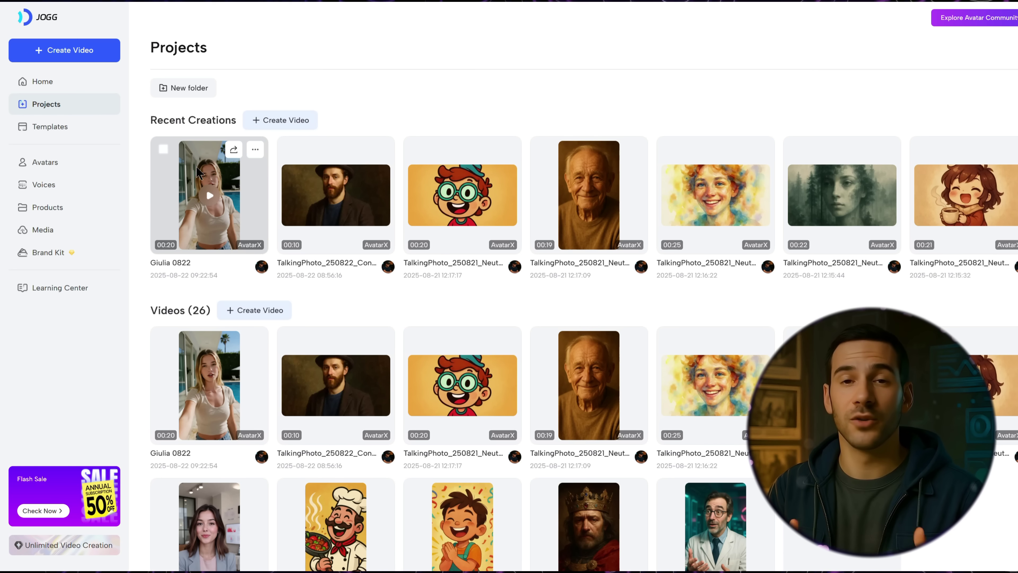
Step: Play the new poolside Giulia avatar video from its Projects thumbnail
left_click(212, 200)
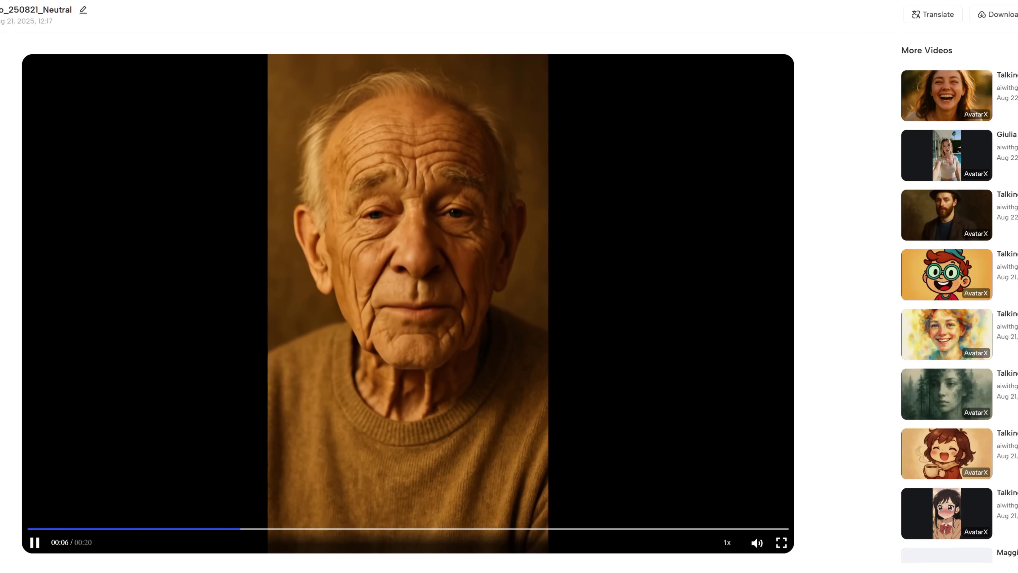
Step: Browse earlier videos in More Videos: the VR gamer, the cartoon boy, then the anime girl
left_click(951, 95)
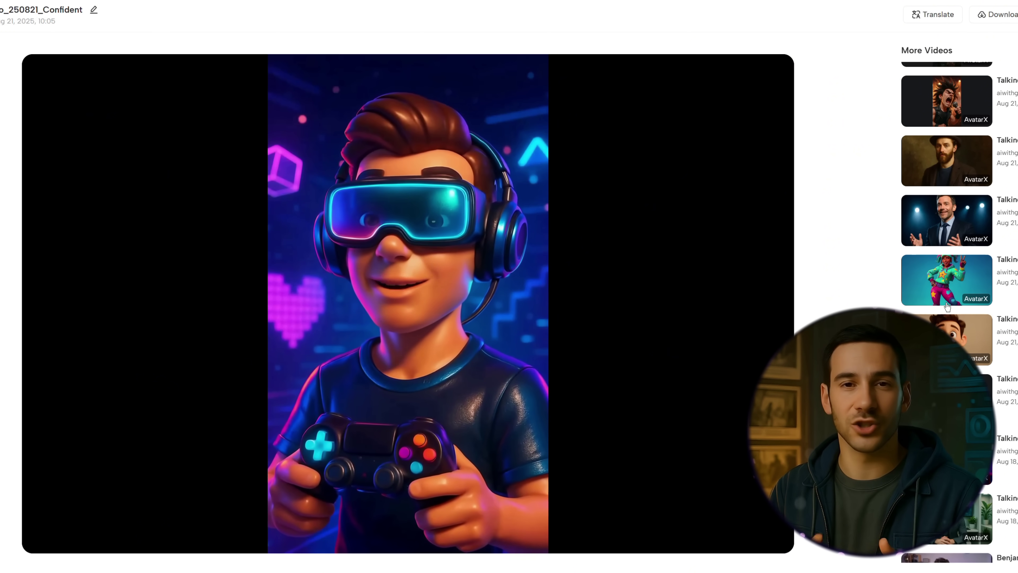
scroll(959, 301, "down", 2)
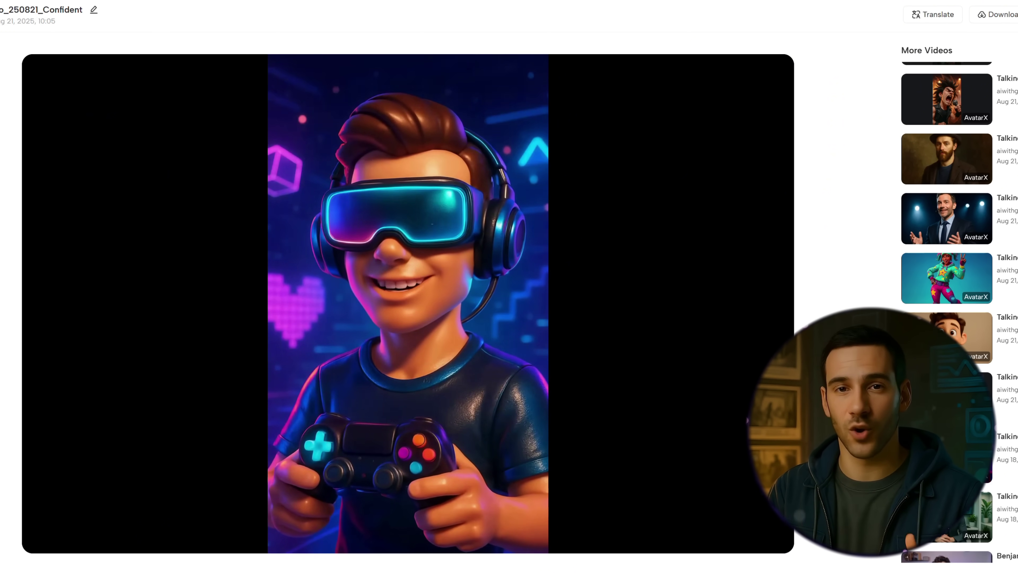
left_click(947, 337)
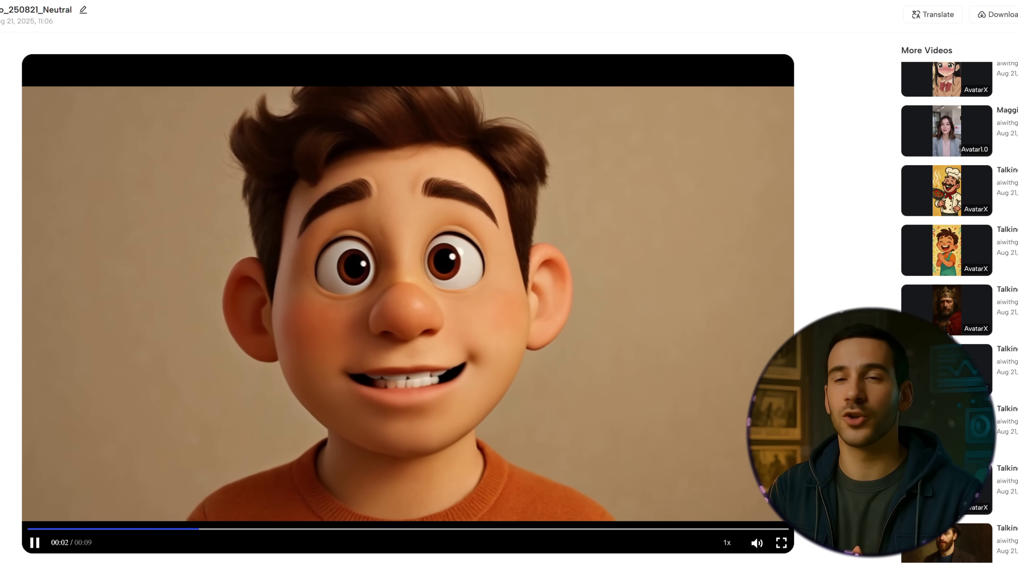
scroll(953, 286, "up", 5)
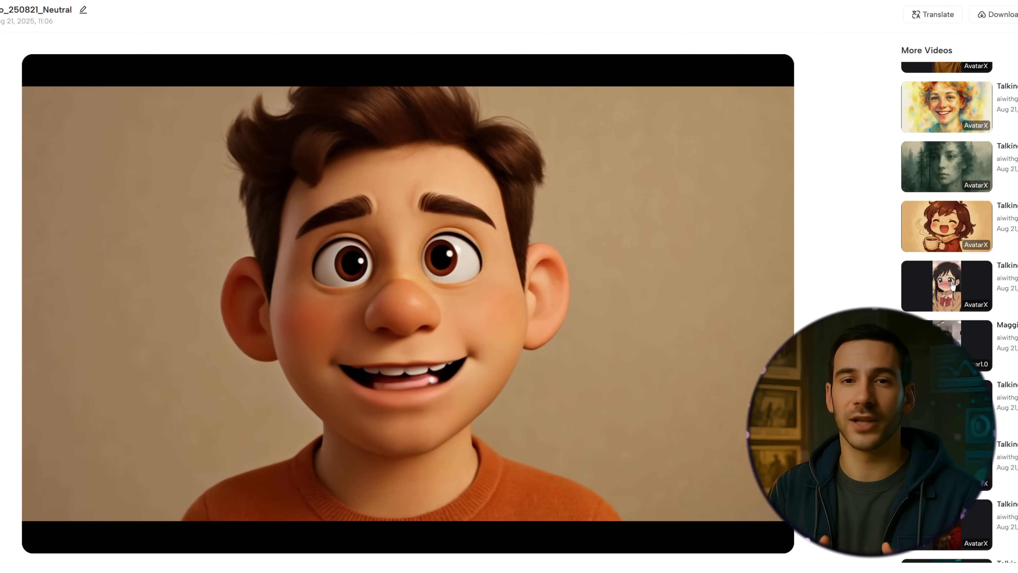
left_click(953, 284)
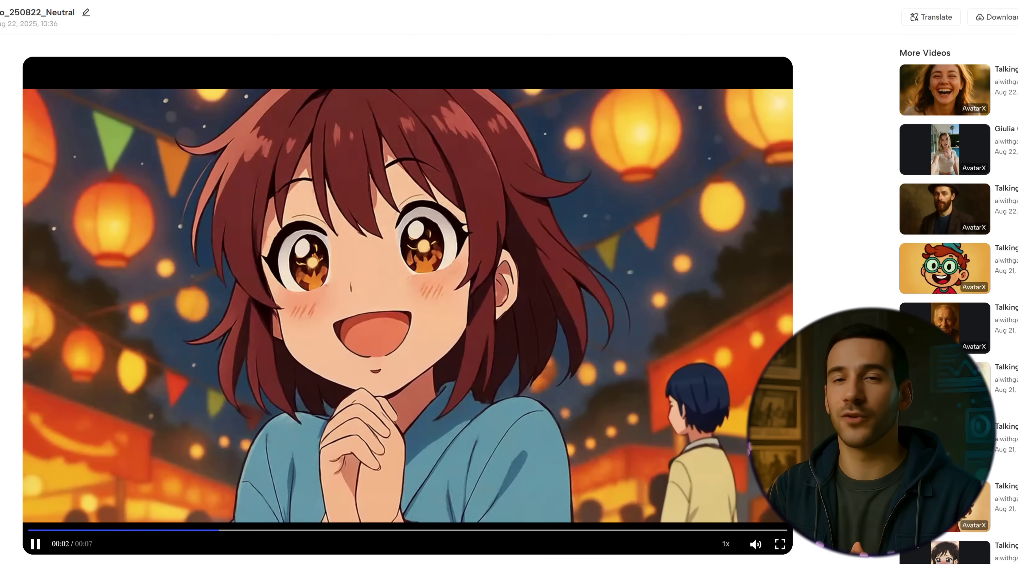